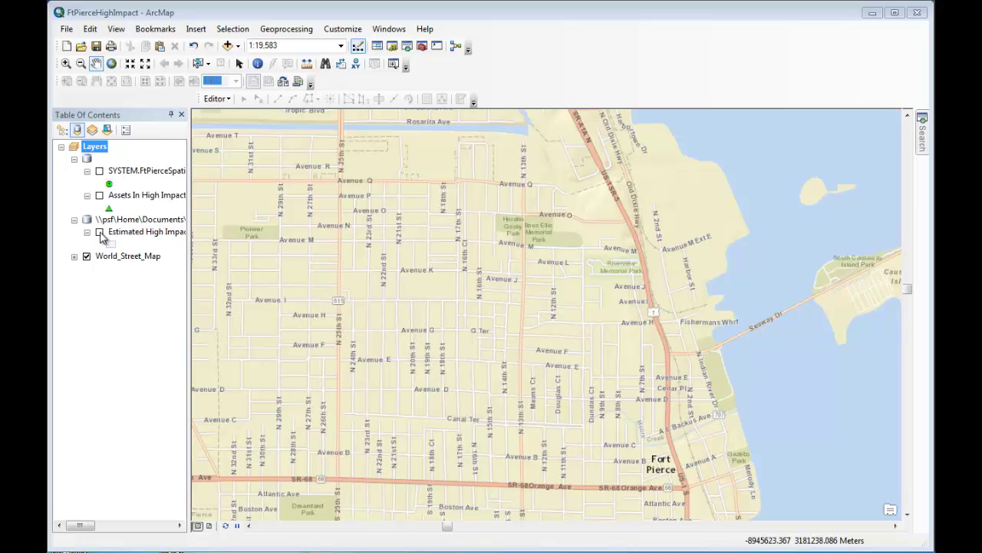
left_click(100, 233)
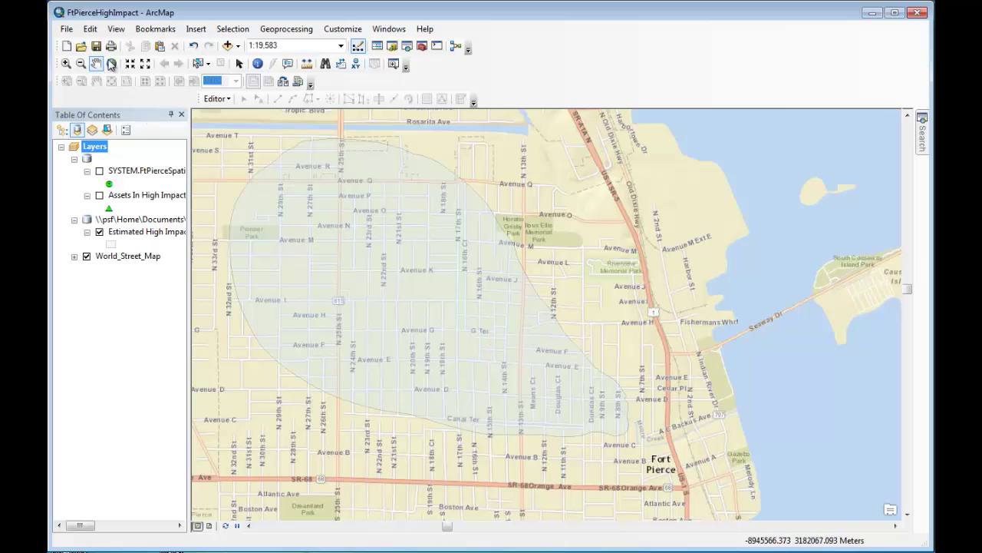
Create a new query layer on the AWS_HANA.sde connection and select the RTSA_SPATIAL.ASSETS_V3 table.
left_click(66, 30)
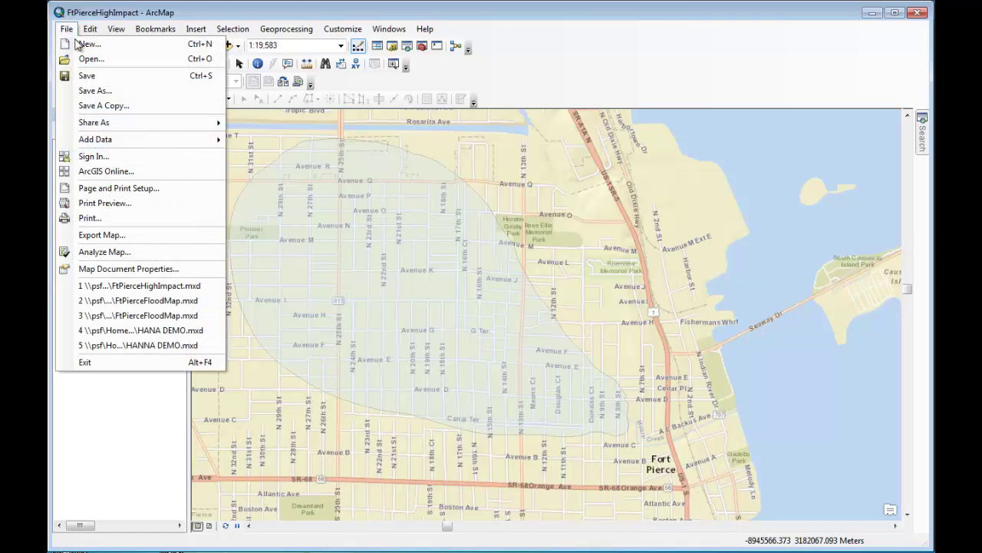
mouse_move(137, 140)
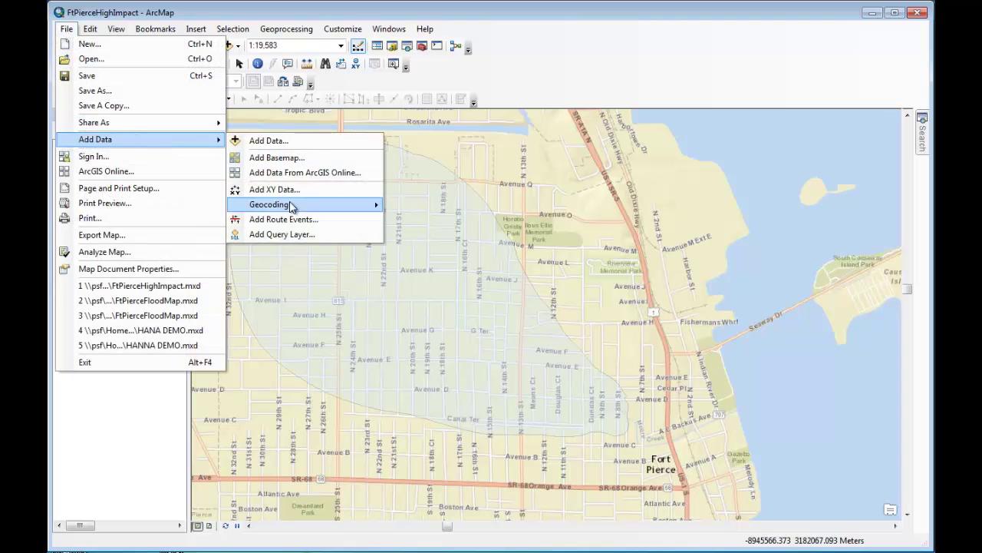
left_click(295, 234)
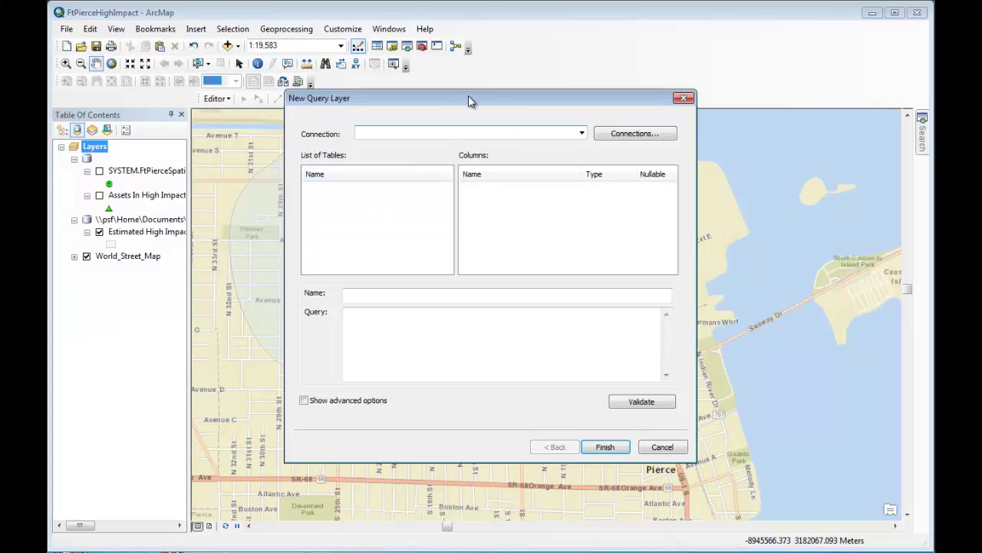
left_click(582, 132)
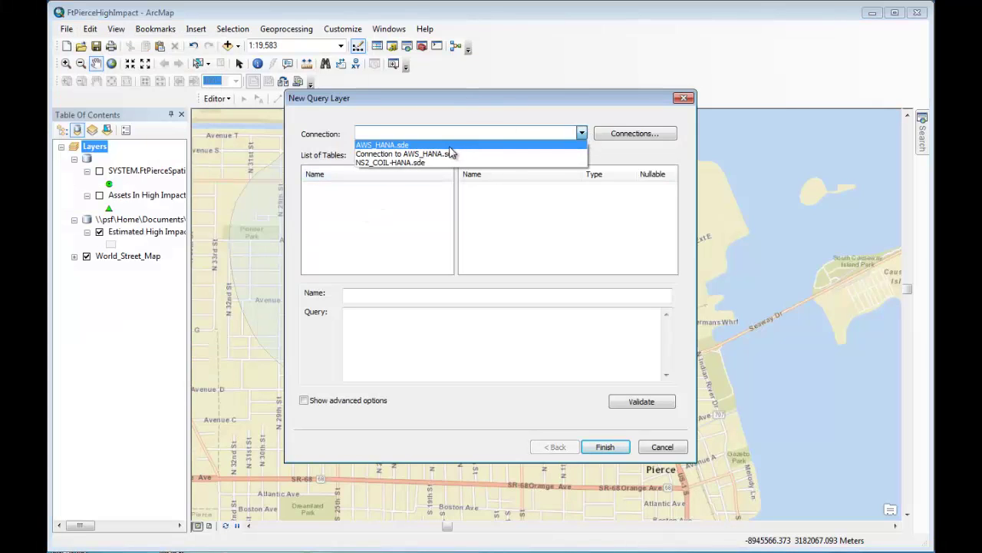
left_click(410, 146)
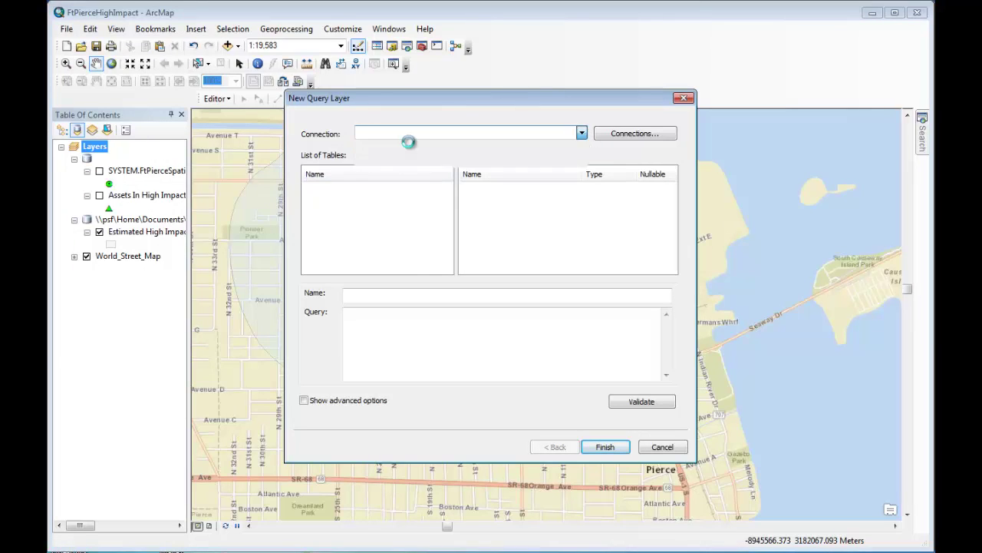
scroll(449, 221, "down", 2)
scroll(449, 221, "down", 4)
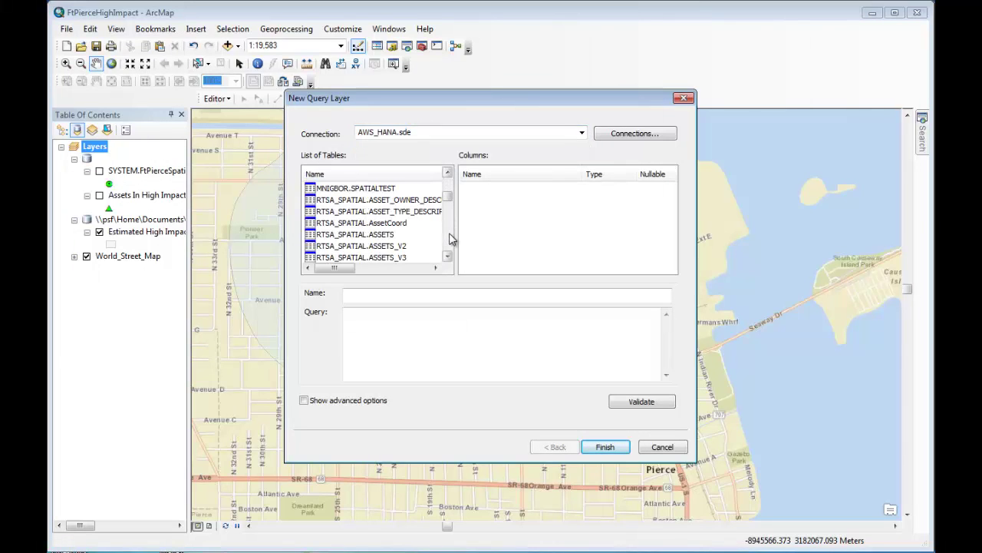
left_click(401, 258)
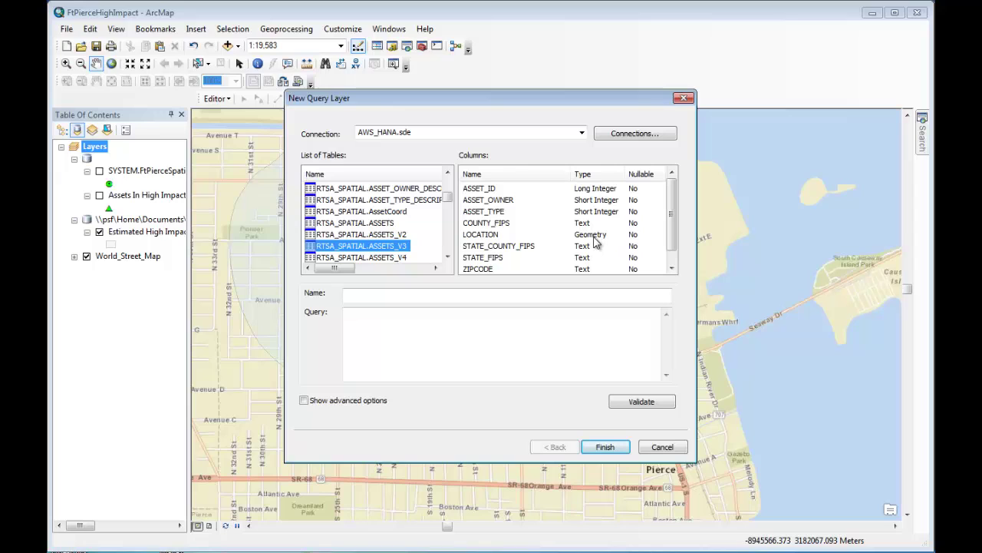
Name the query layer FtPierceSpatialAssets, paste the ST_WITHIN asset query, and validate it.
left_click(490, 295)
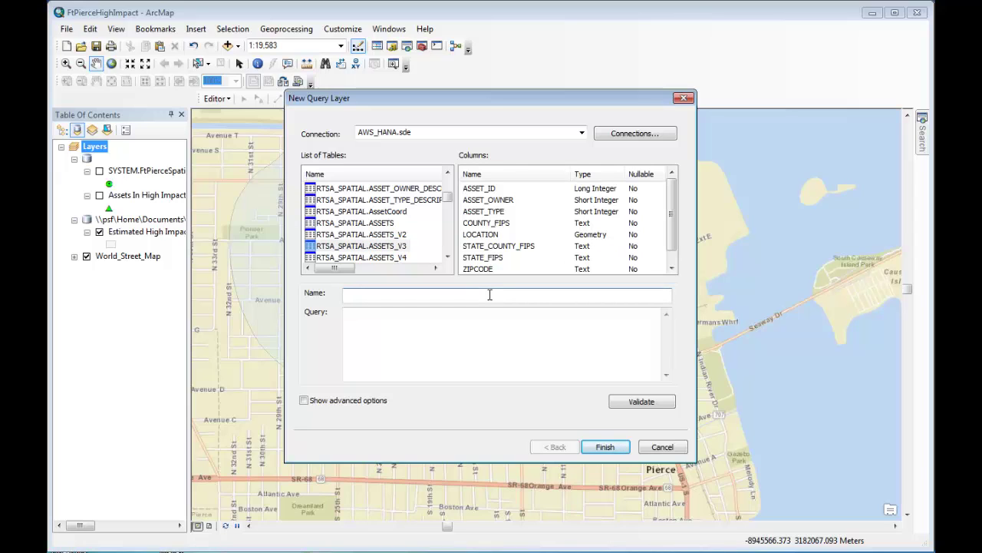
type("FtPierceSpatialAssets")
left_click(588, 347)
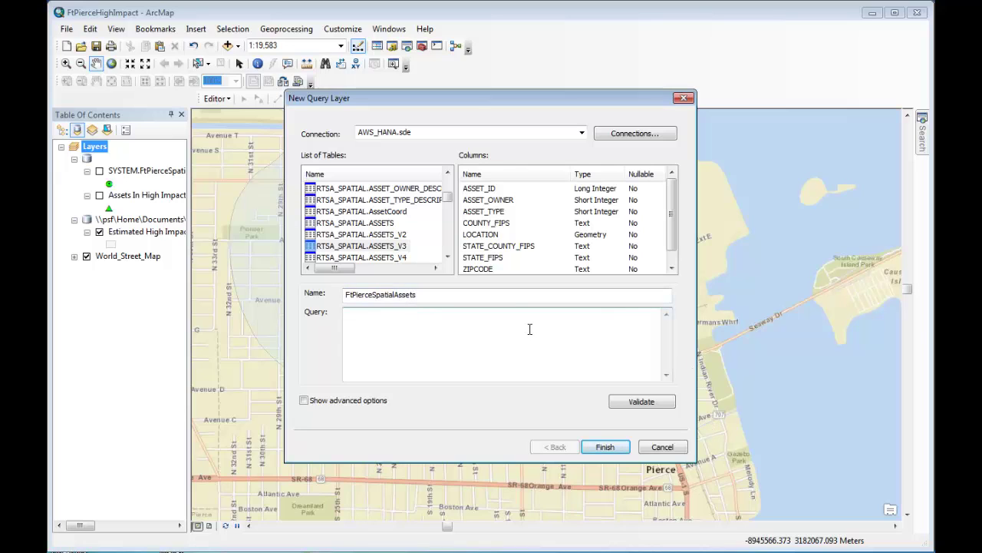
type("SELECT a.ASSET_ID, a.LOCATION FROM RTSA_SPATIAL.ASSETS_V3 a WHERE a.location.ST_WITHIN( new ST_POLYGON( 'Polygon(( -80.349802 27.465788, -80.337200 27.465788, -80.337200 27.458240, -80.349802 27.458240, -80.349802 27.465788))' ) ) = 1")
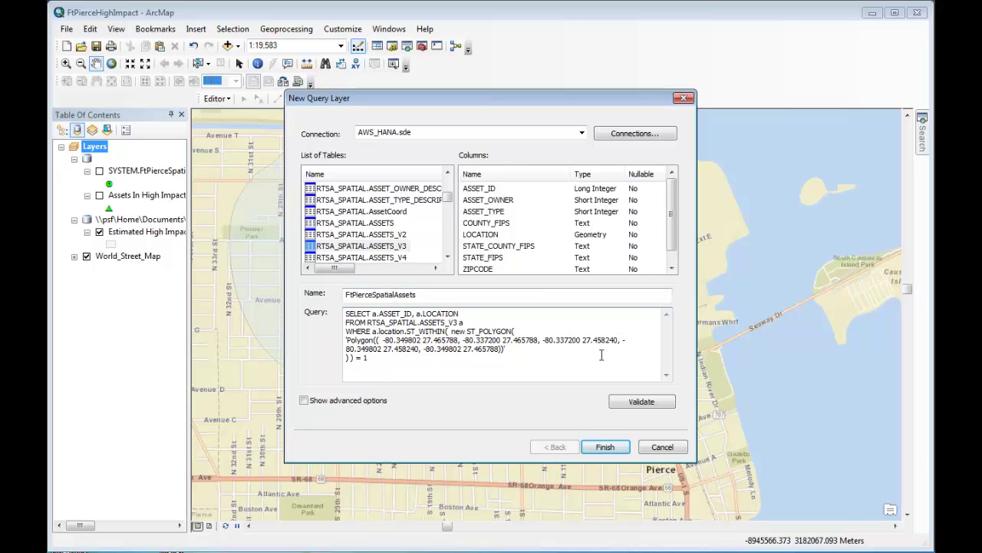
left_click(652, 402)
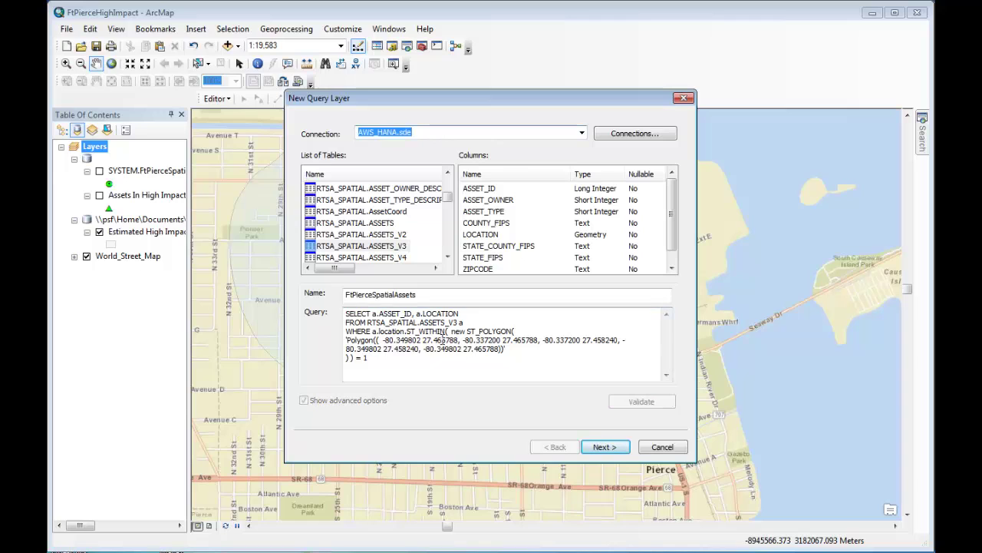
Make ASSET_ID the query layer's unique identifier field.
left_click(605, 447)
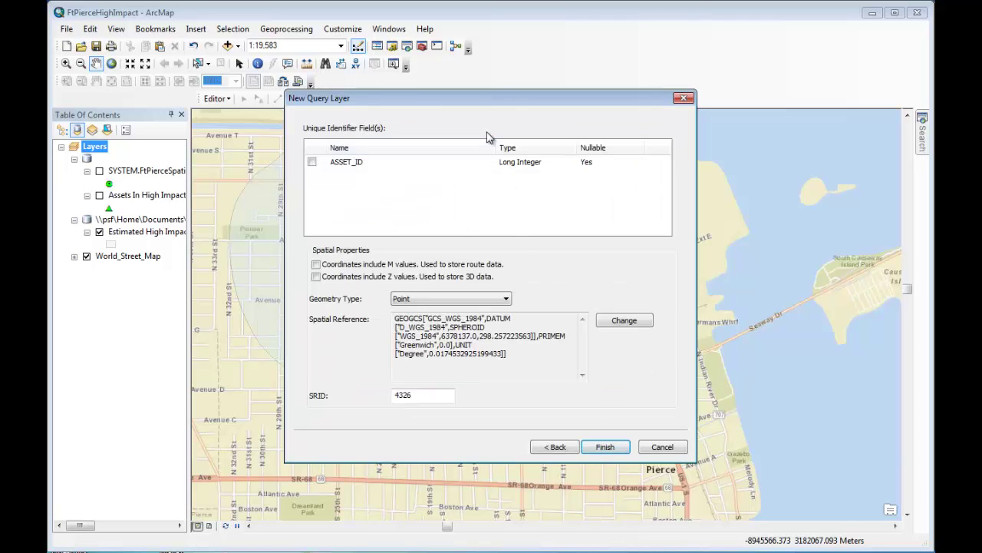
left_click(312, 164)
Finish the query layer and select SYSTEM.FtPierceSpatialAssets in the Table of Contents.
left_click(606, 447)
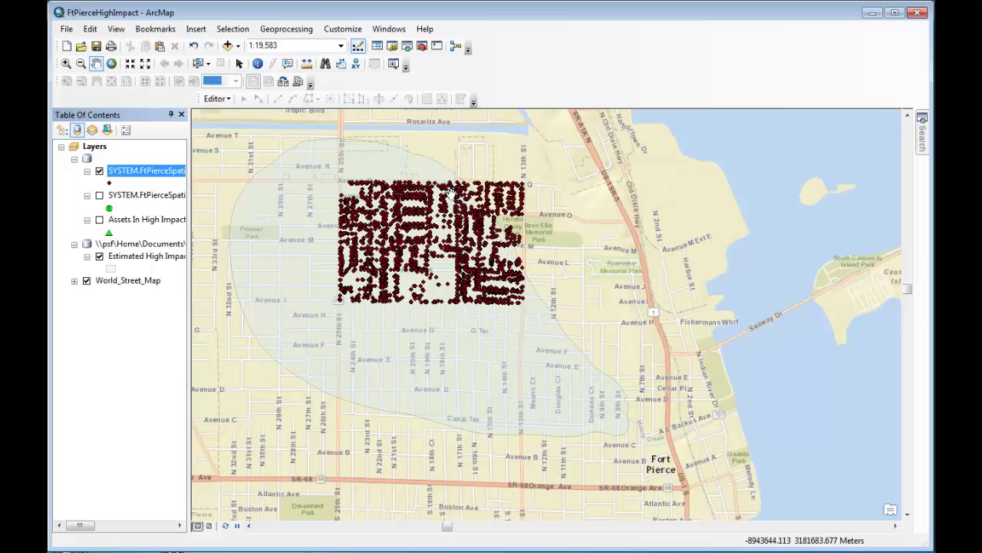
left_click(142, 170)
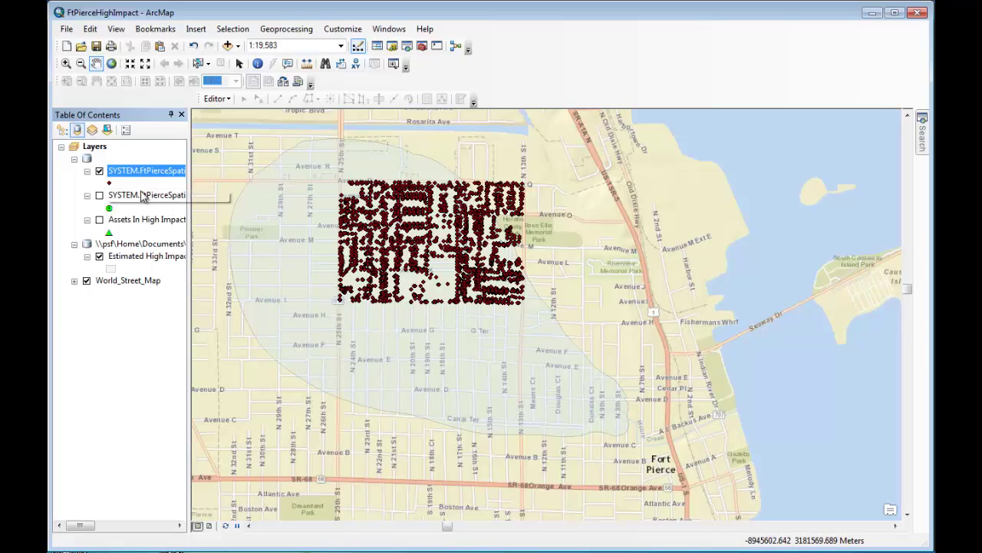
Turn off SYSTEM.FtPierceSpatialAssets and turn on the Assets In High Impact layer.
left_click(99, 171)
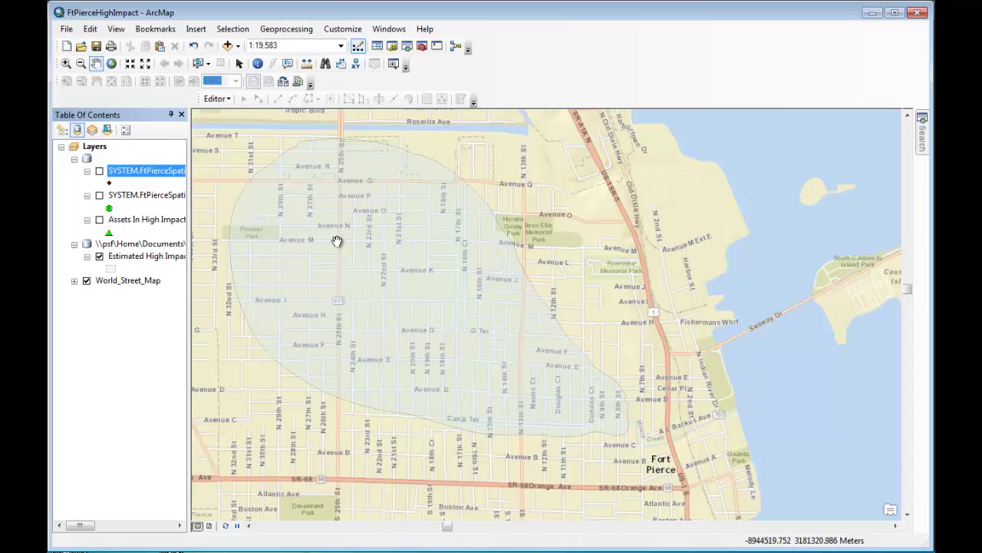
left_click(99, 220)
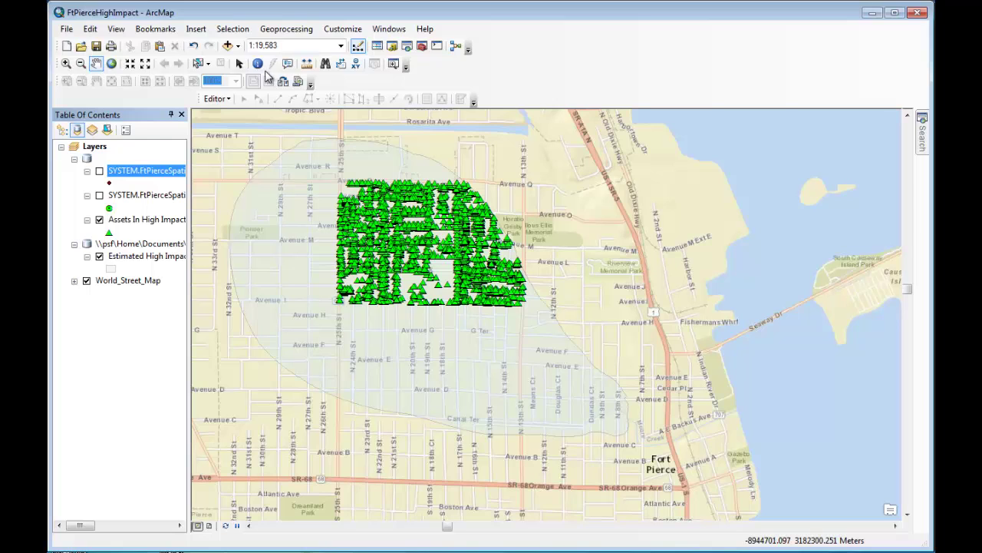
Analyze the FtPierceHighImpact map package for errors and share it to ArcGIS Online.
left_click(67, 31)
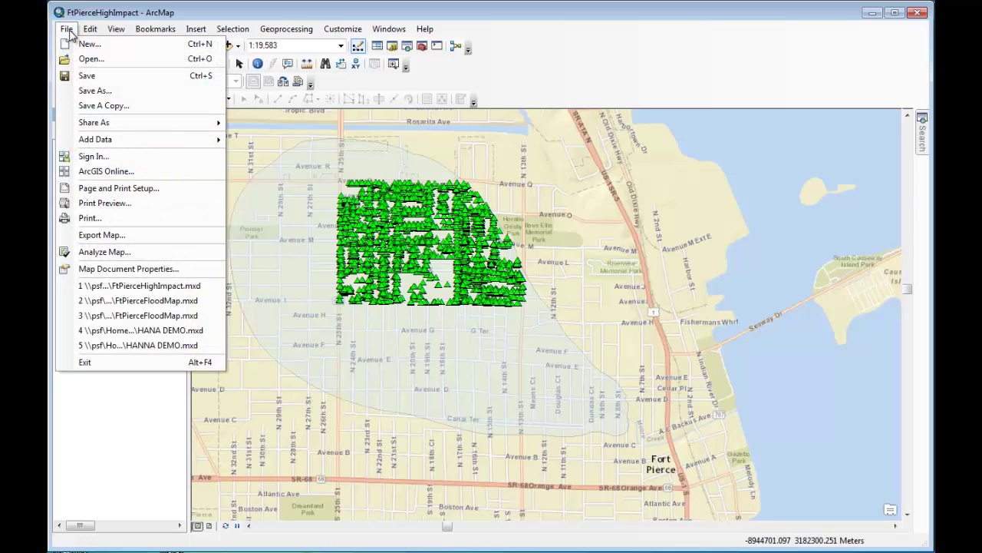
mouse_move(112, 125)
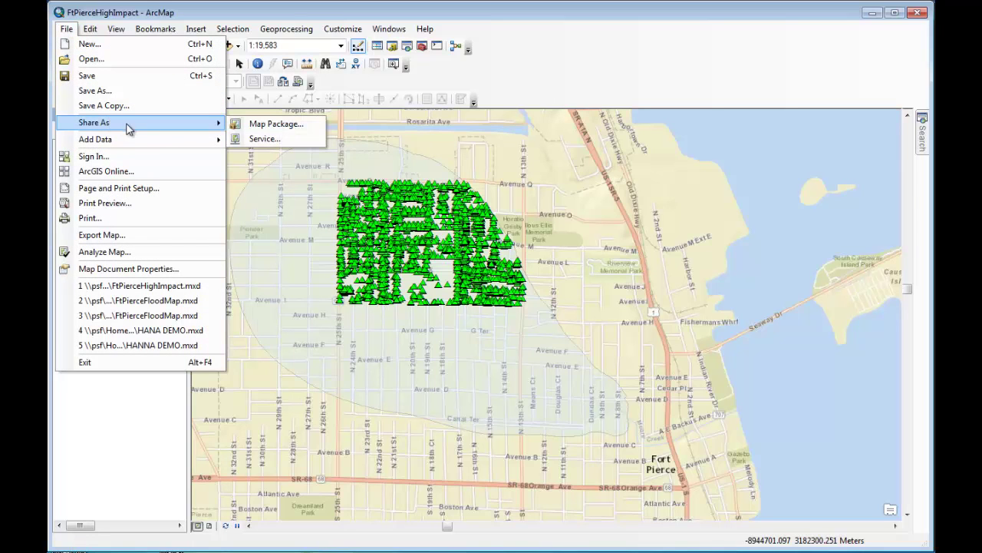
left_click(261, 125)
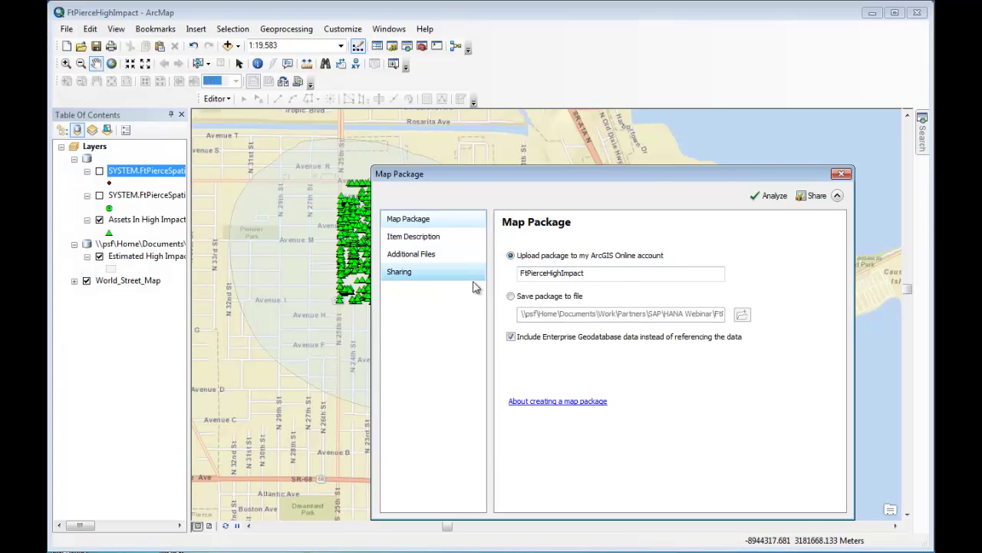
left_click(771, 197)
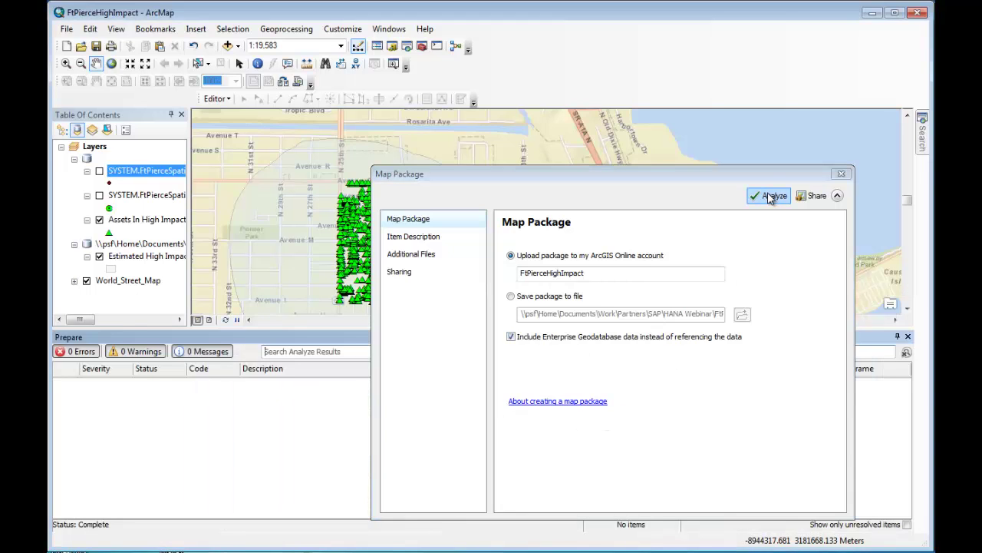
left_click(802, 197)
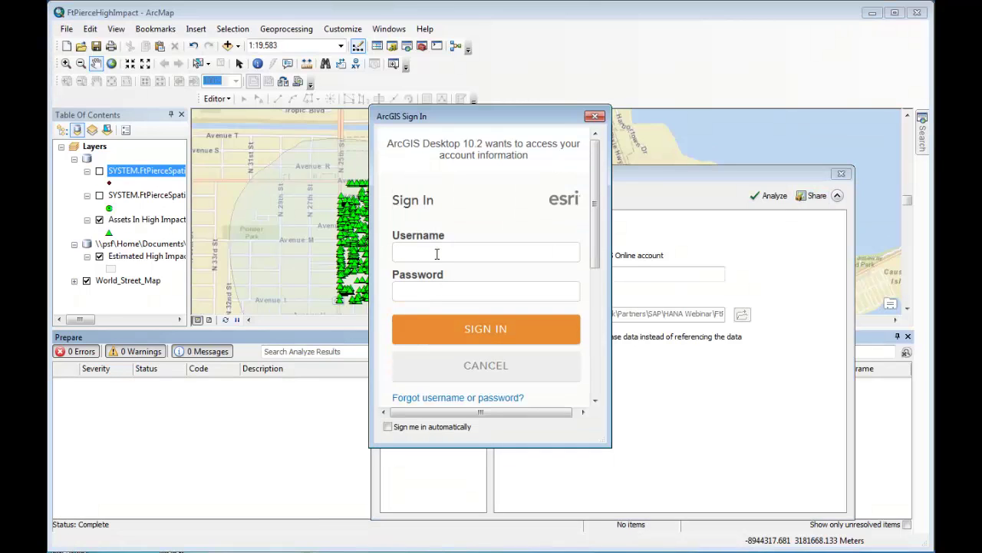
Sign in to ArcGIS Online with the account username and password.
left_click(436, 254)
type("tomtcritigen")
key("Tab")
type("**********")
left_click(492, 325)
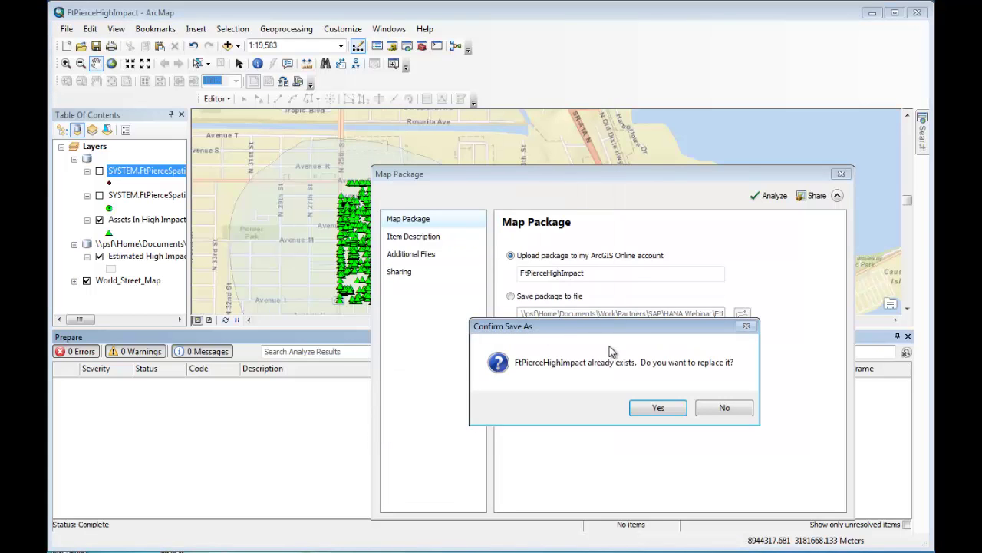
Replace the existing FtPierceHighImpact package, save the map document, and dismiss the success message.
left_click(648, 409)
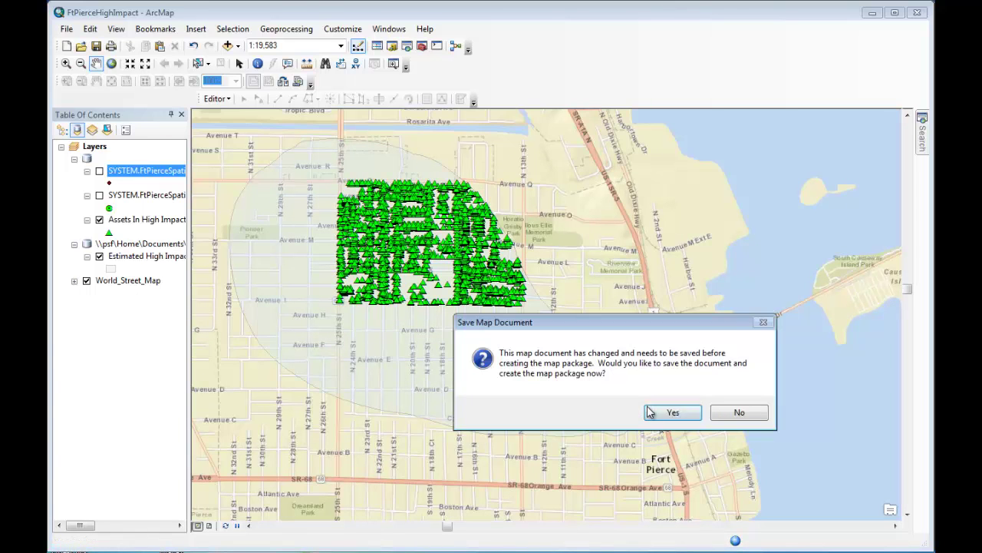
left_click(653, 415)
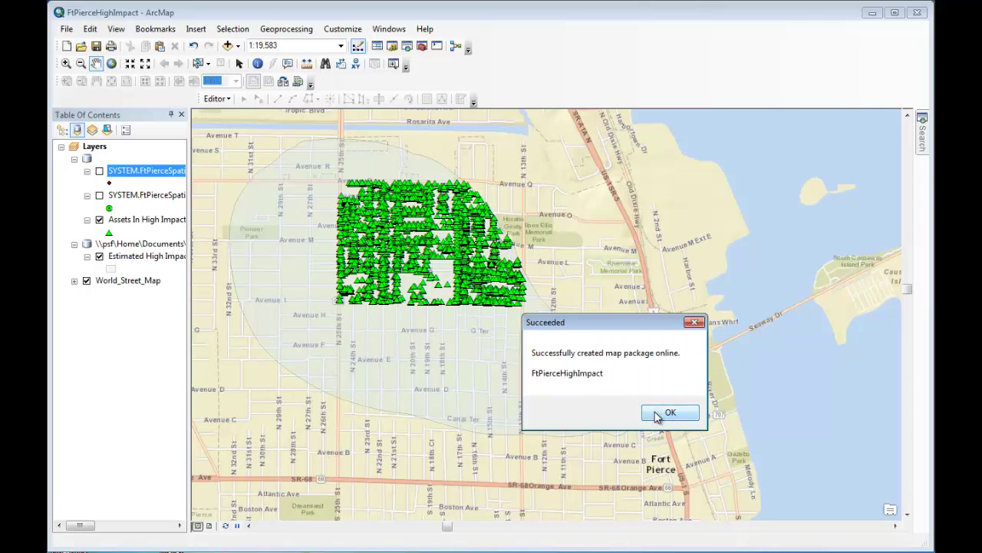
left_click(667, 413)
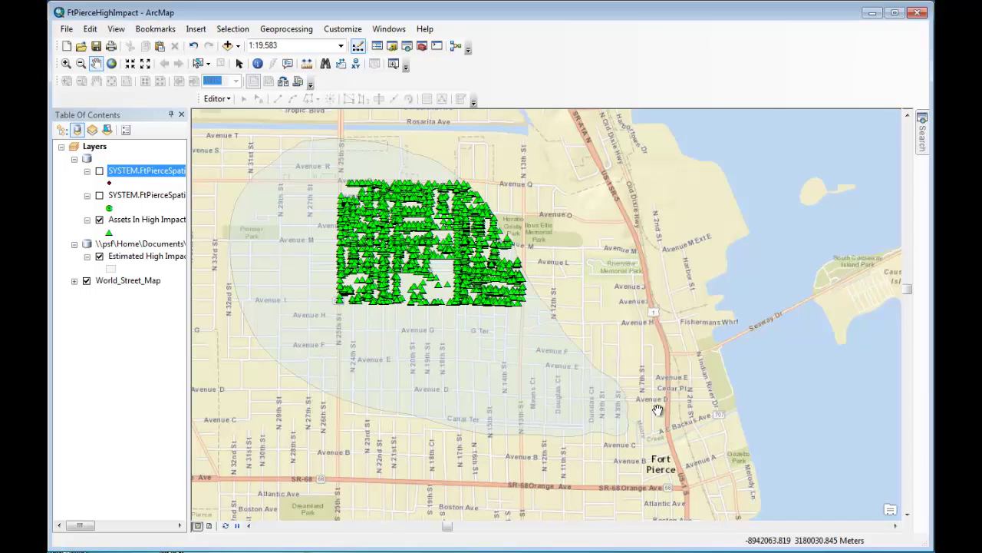
Minimize ArcMap and go to My Content in ArcGIS Online.
left_click(870, 16)
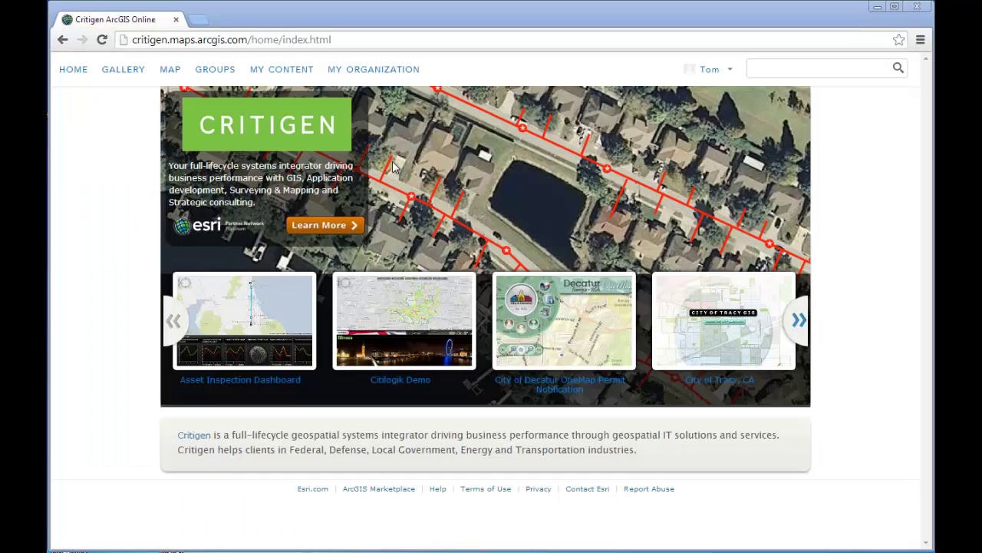
left_click(281, 70)
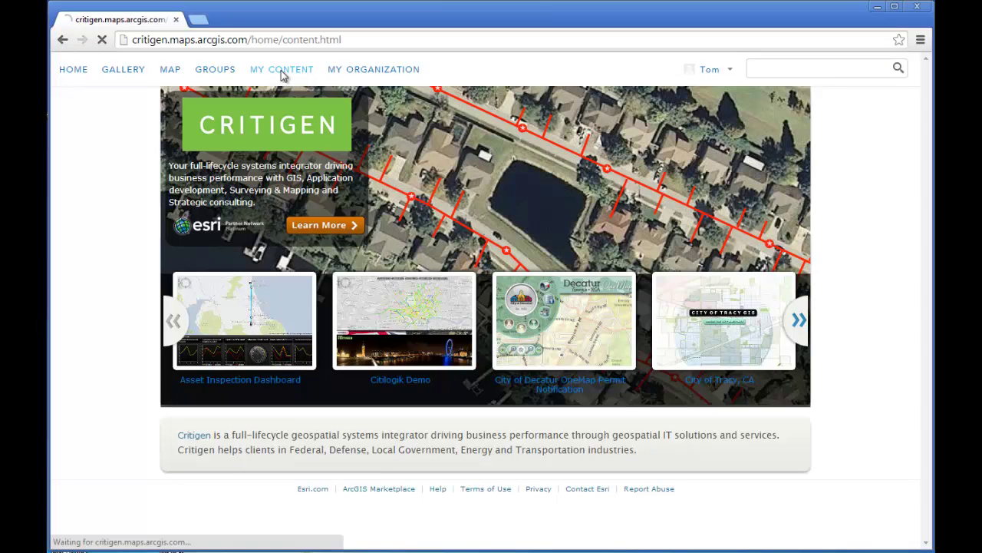